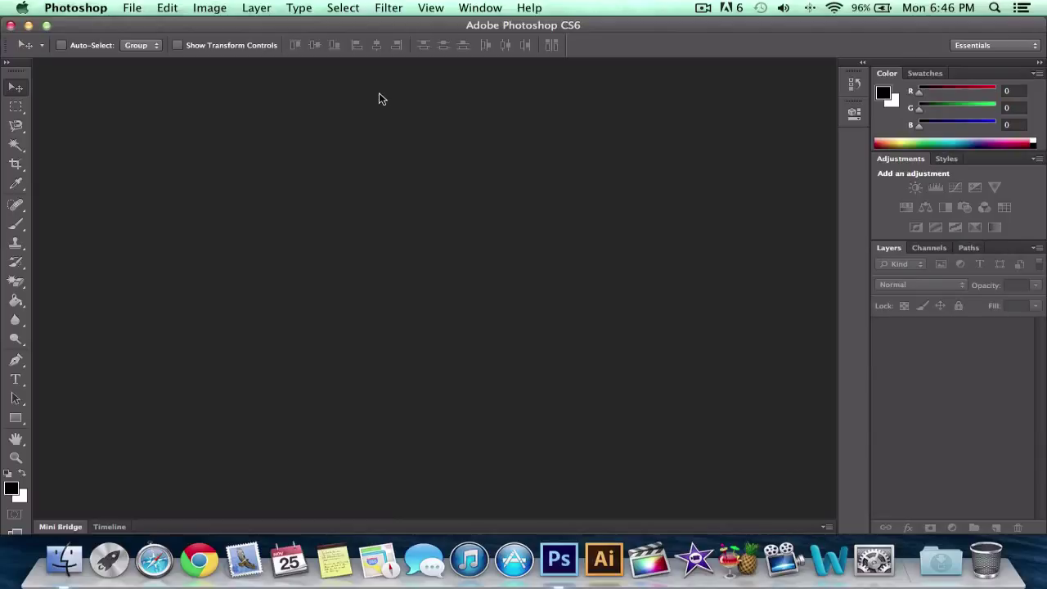
Browse to Pictures > PSD Templates and select Macbook.psd in the Open dialog.
{"action": "left_click", "coordinate": [133, 7]}
{"action": "left_click", "coordinate": [161, 40]}
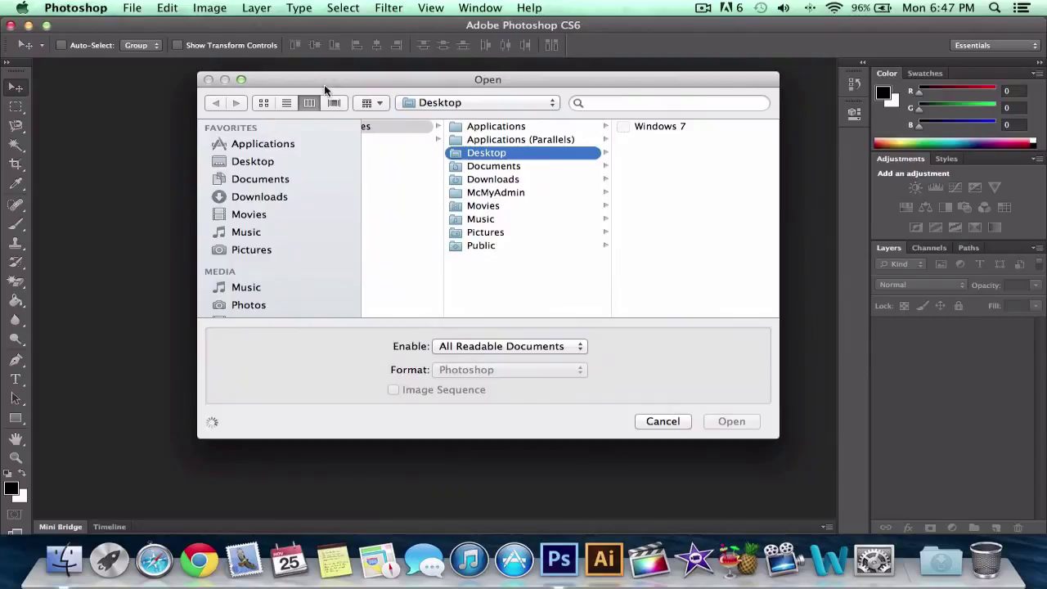
{"action": "left_click", "coordinate": [492, 233]}
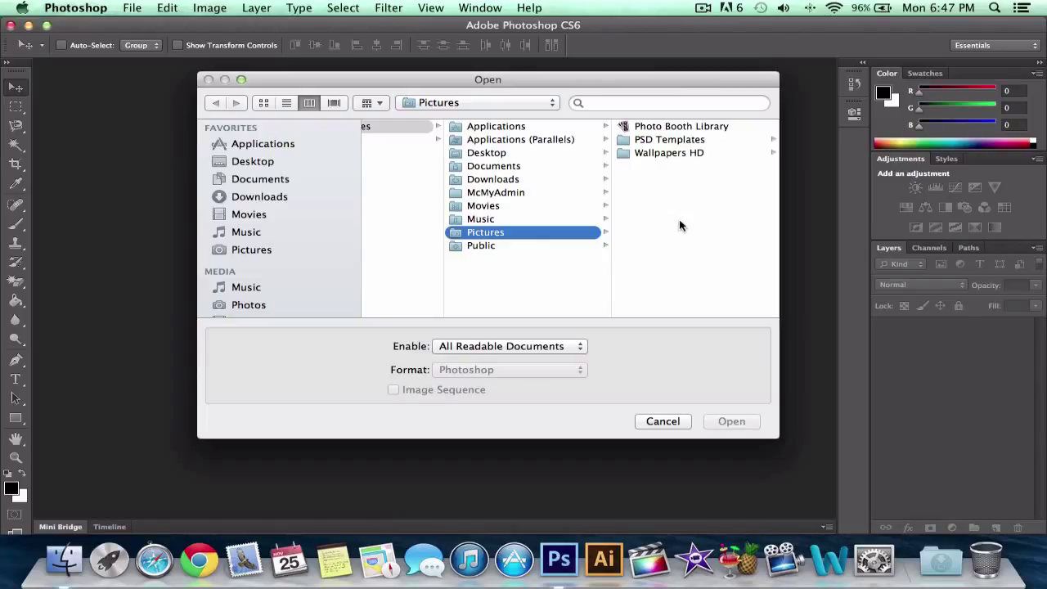
{"action": "left_click", "coordinate": [659, 128]}
{"action": "left_click", "coordinate": [507, 139]}
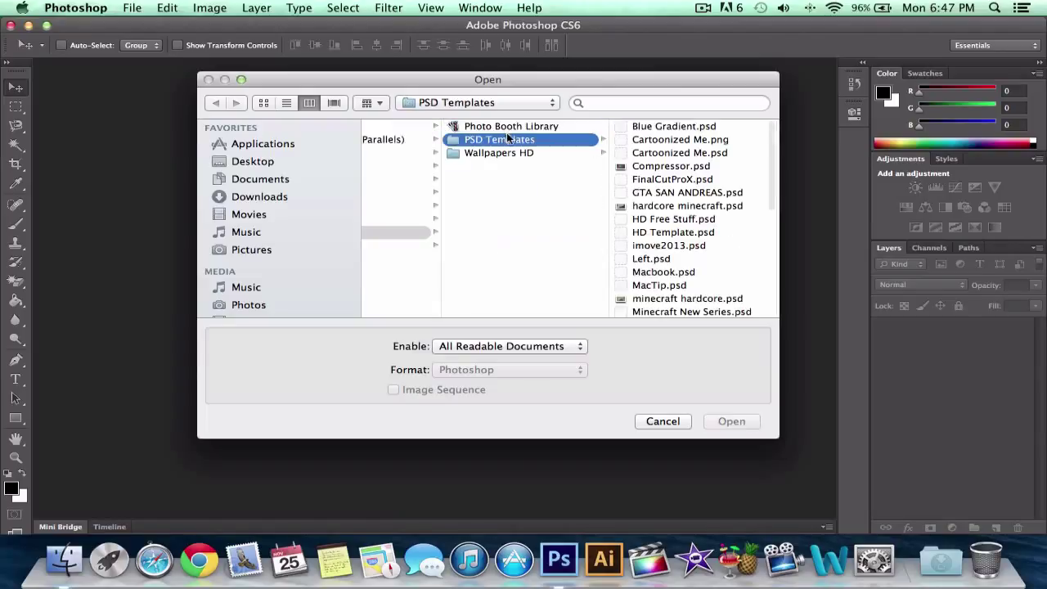
{"action": "left_click", "coordinate": [668, 234]}
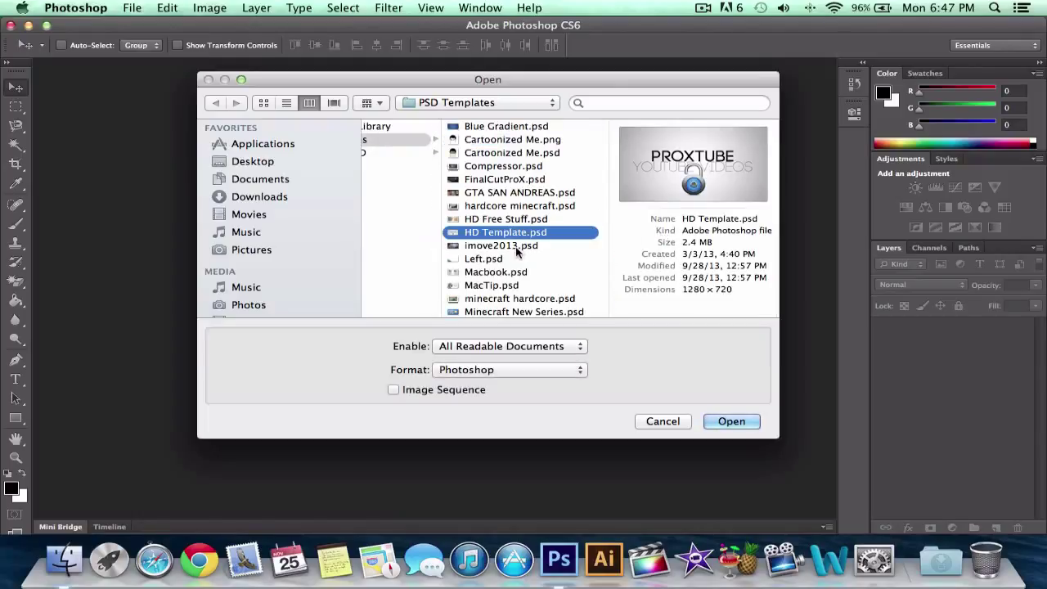
{"action": "scroll", "coordinate": [512, 224], "scroll_direction": "down", "scroll_amount": 3}
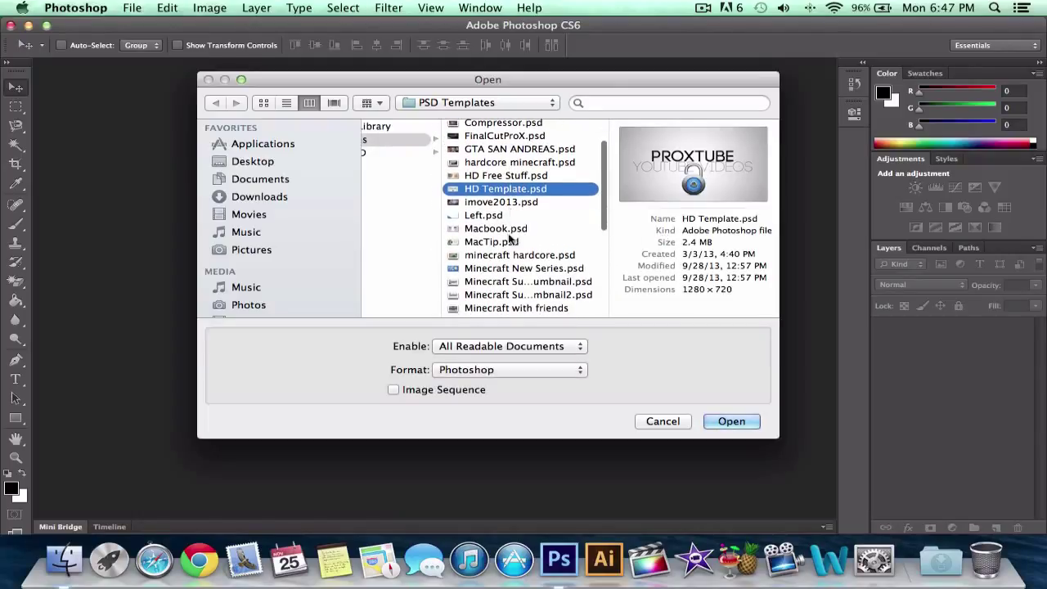
{"action": "left_click", "coordinate": [509, 229]}
Open Macbook.psd and type 'TUTORIAL' as a new text layer between the laptops.
{"action": "left_click", "coordinate": [731, 421]}
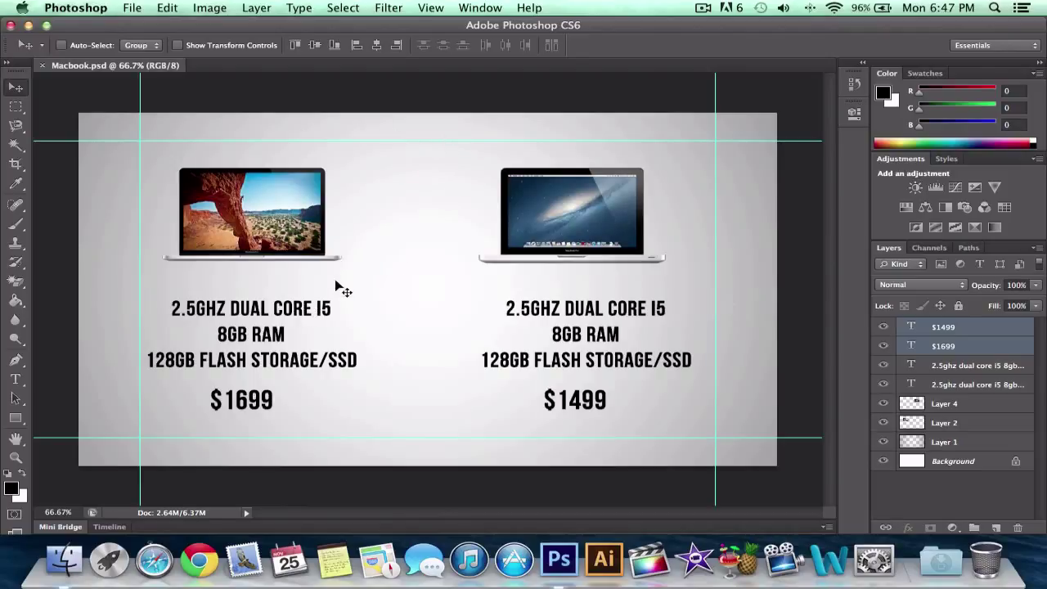
{"action": "key", "text": "t"}
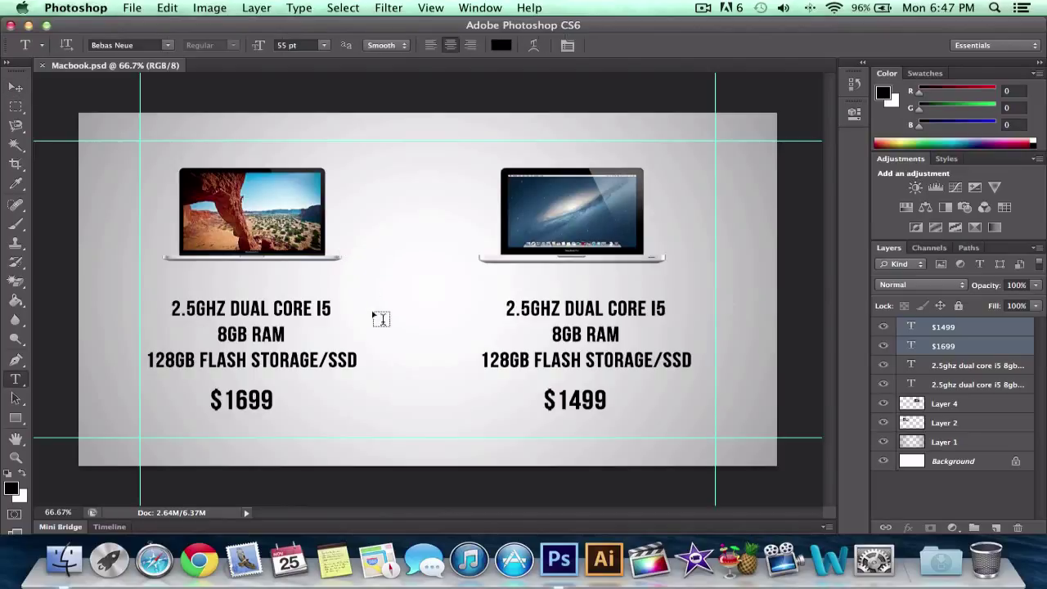
{"action": "left_click", "coordinate": [386, 279]}
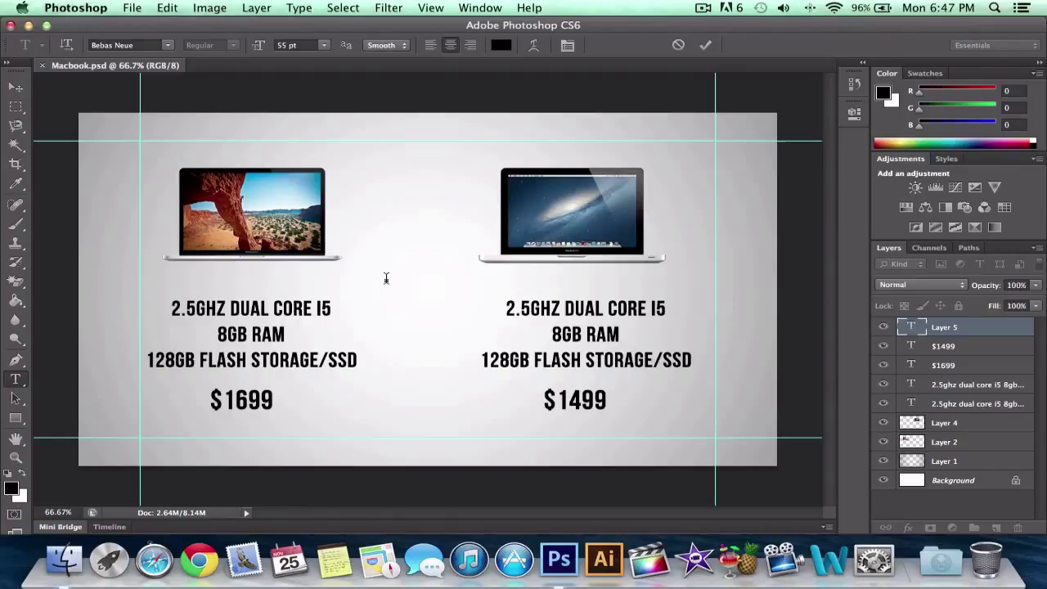
{"action": "type", "text": "TUTORIAL"}
Add 'VIDEO' as a second line, commit the text, and centre it between the laptops.
{"action": "key", "text": "Return"}
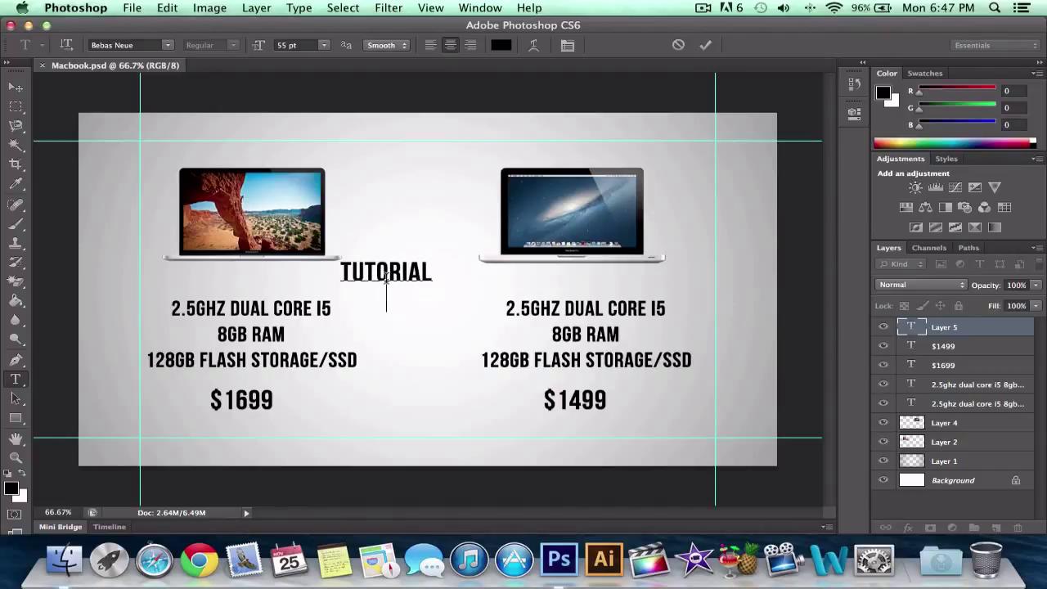
{"action": "type", "text": "video"}
{"action": "key", "text": "super+Return"}
{"action": "key", "text": "v"}
{"action": "left_click_drag", "start_coordinate": [380, 269], "coordinate": [416, 283]}
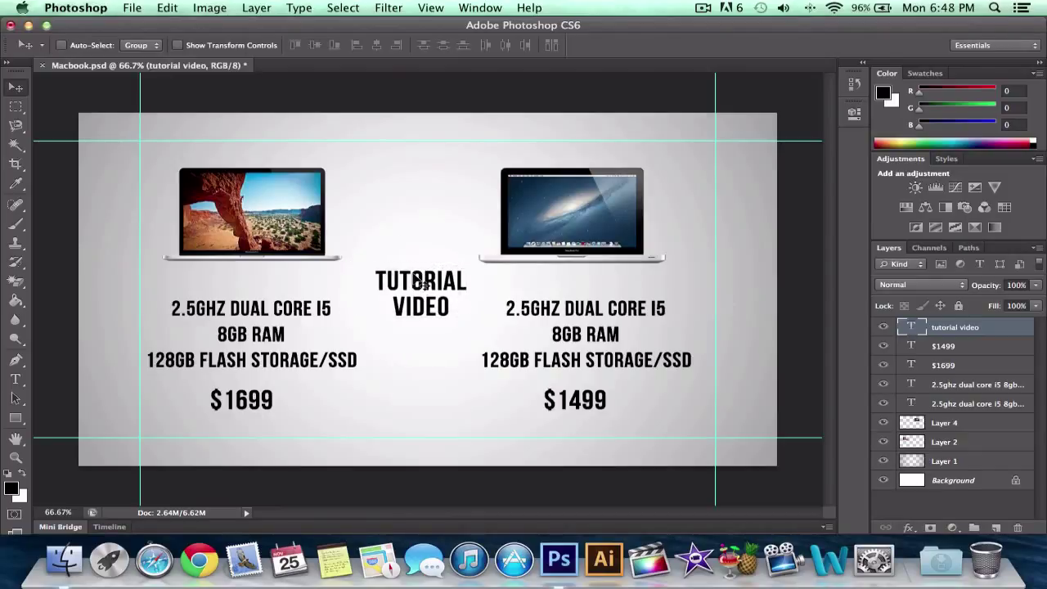
Bring up File > Save As for Macbook and shift the dialog into a better position.
{"action": "left_click", "coordinate": [126, 7]}
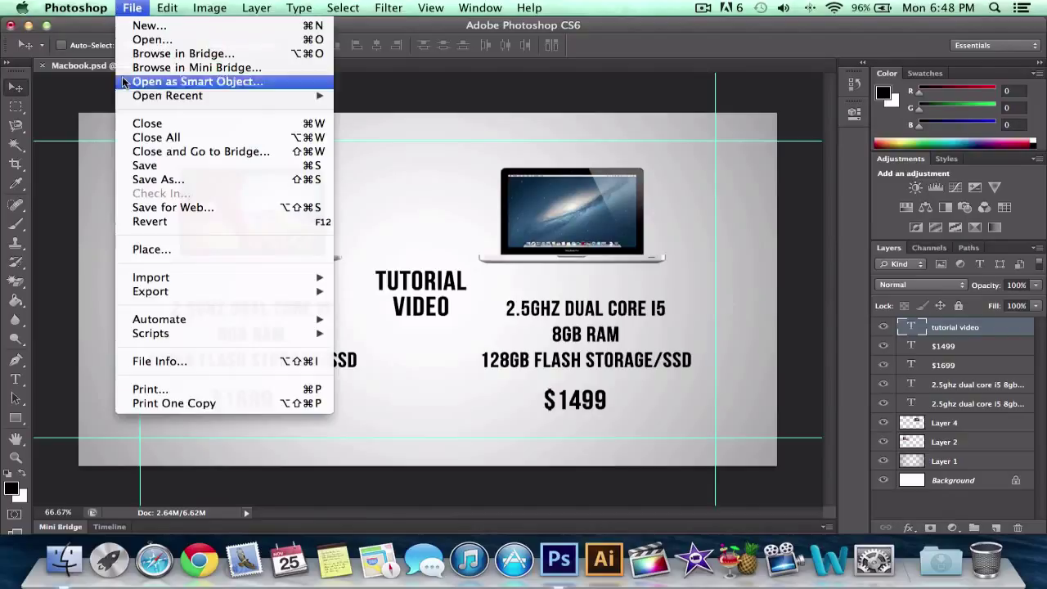
{"action": "left_click", "coordinate": [151, 179]}
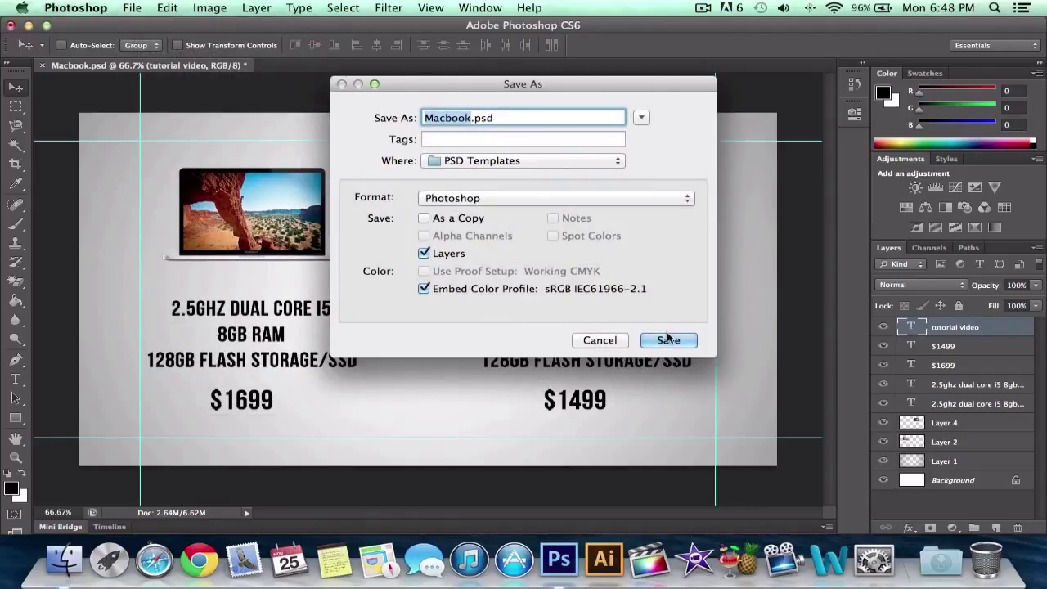
{"action": "left_click_drag", "start_coordinate": [527, 82], "coordinate": [526, 94]}
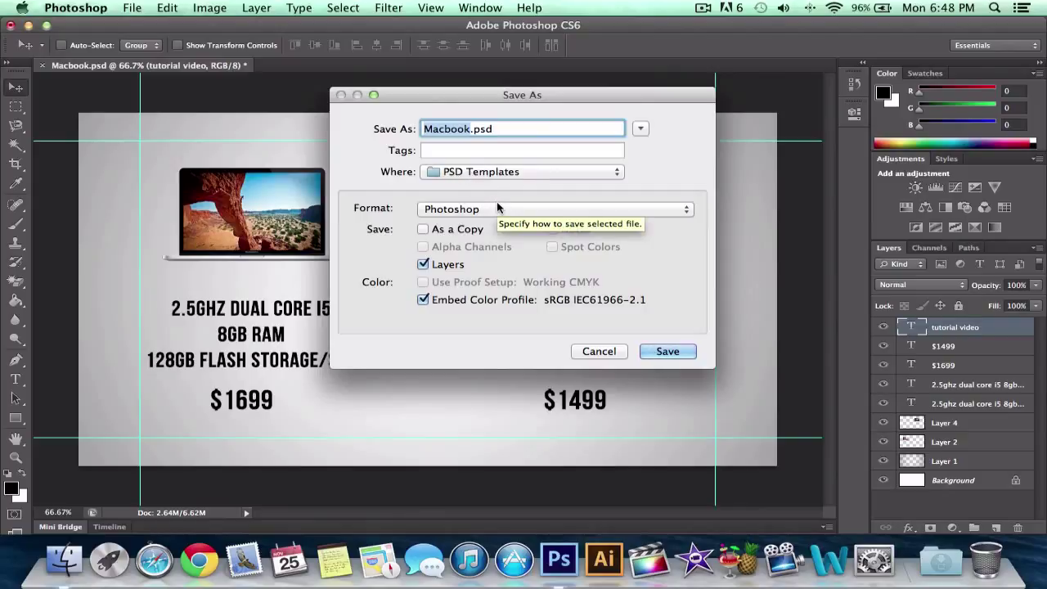
{"action": "left_click_drag", "start_coordinate": [423, 88], "coordinate": [476, 122]}
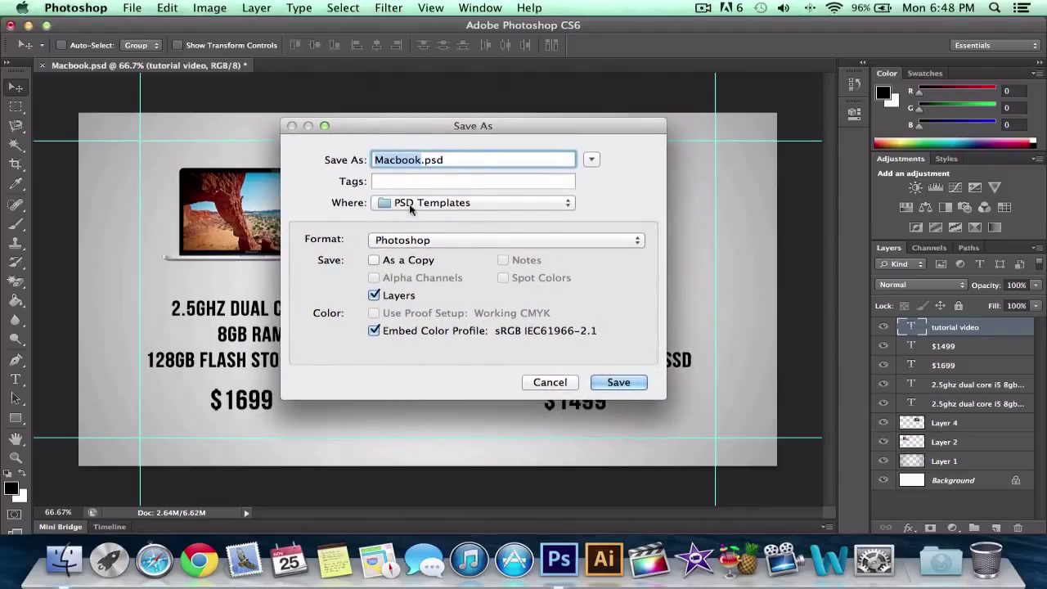
Change the Save As format from Photoshop to JPEG, making the name Macbook.jpg.
{"action": "left_click", "coordinate": [435, 242]}
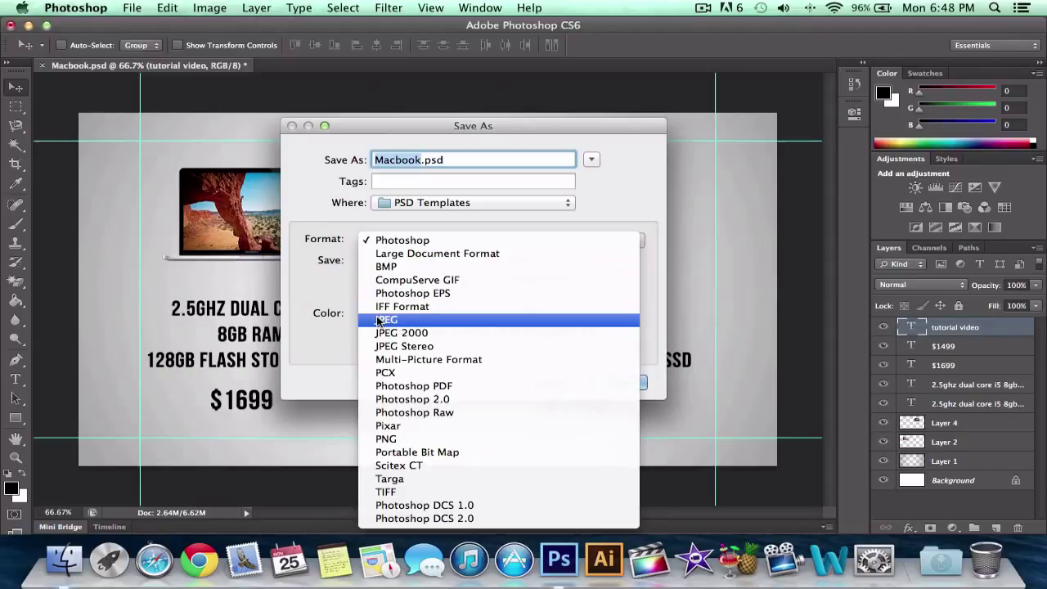
{"action": "left_click", "coordinate": [442, 319]}
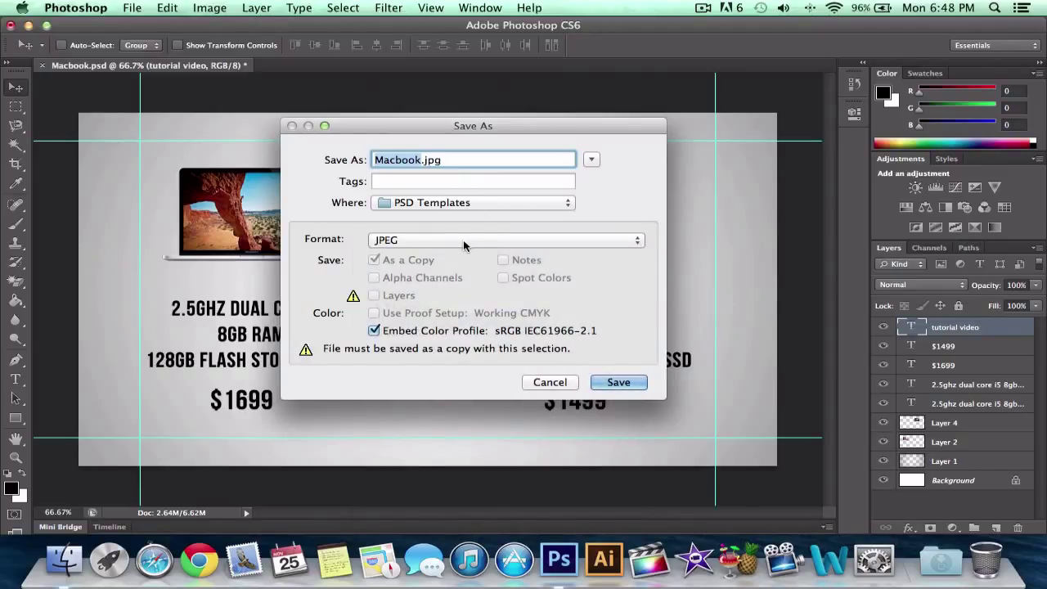
Set the save location to the Desktop, leaving JPEG as the format.
{"action": "left_click", "coordinate": [427, 203]}
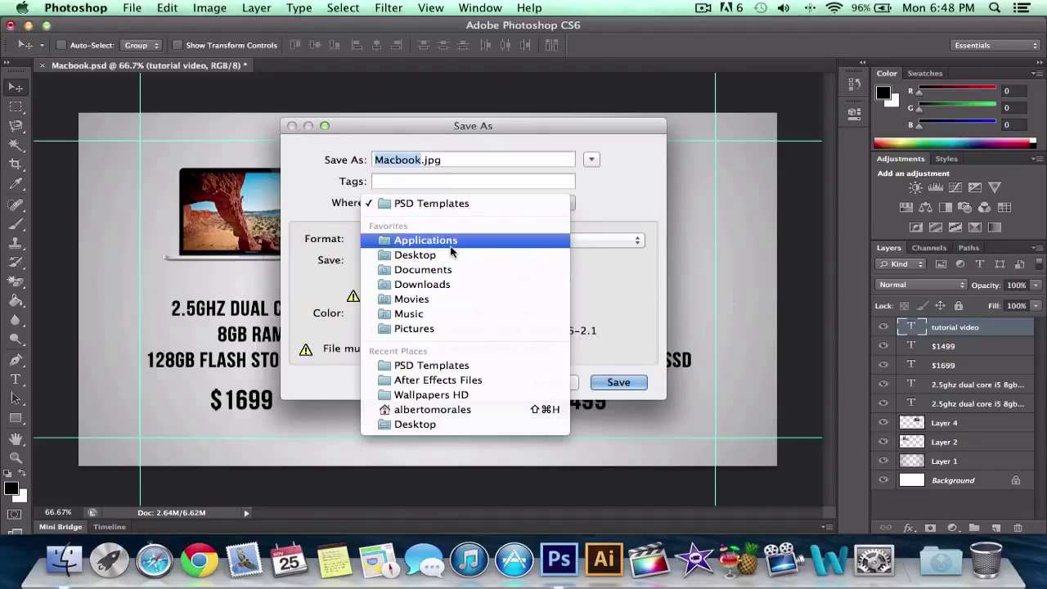
{"action": "left_click", "coordinate": [404, 254]}
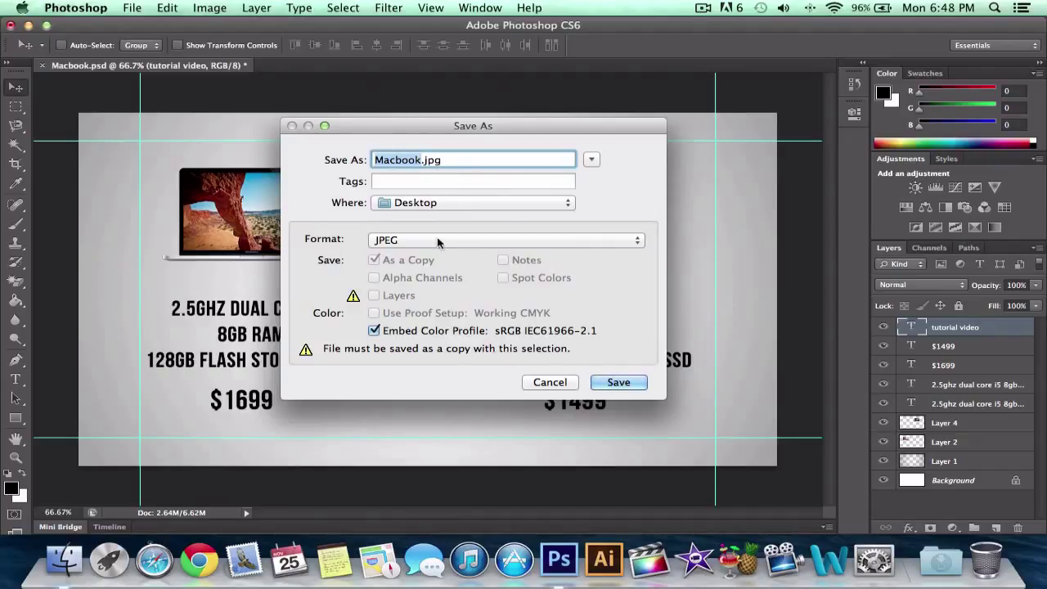
{"action": "left_click", "coordinate": [414, 202]}
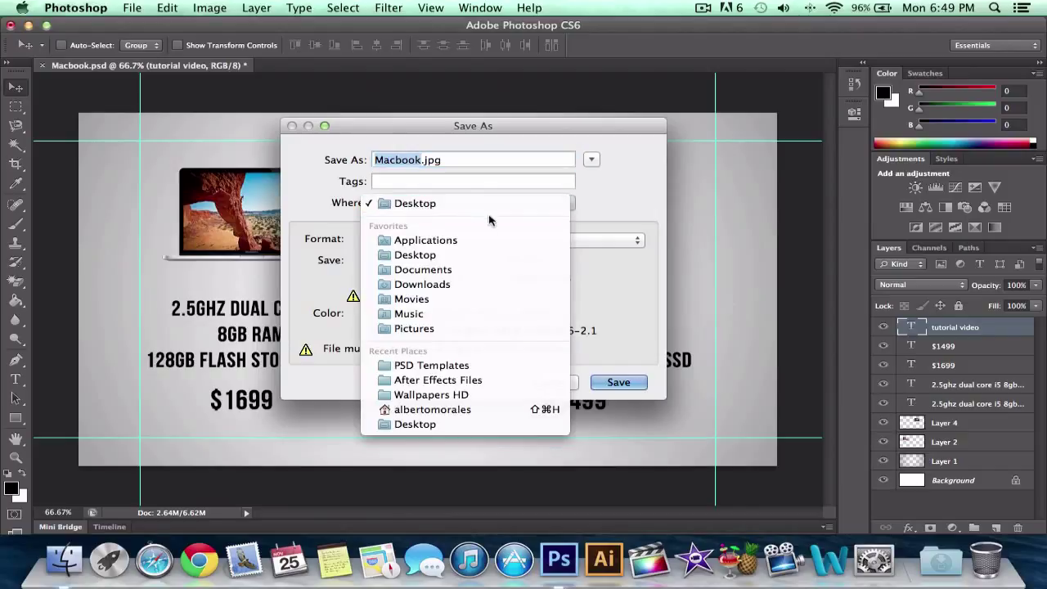
{"action": "left_click", "coordinate": [591, 221]}
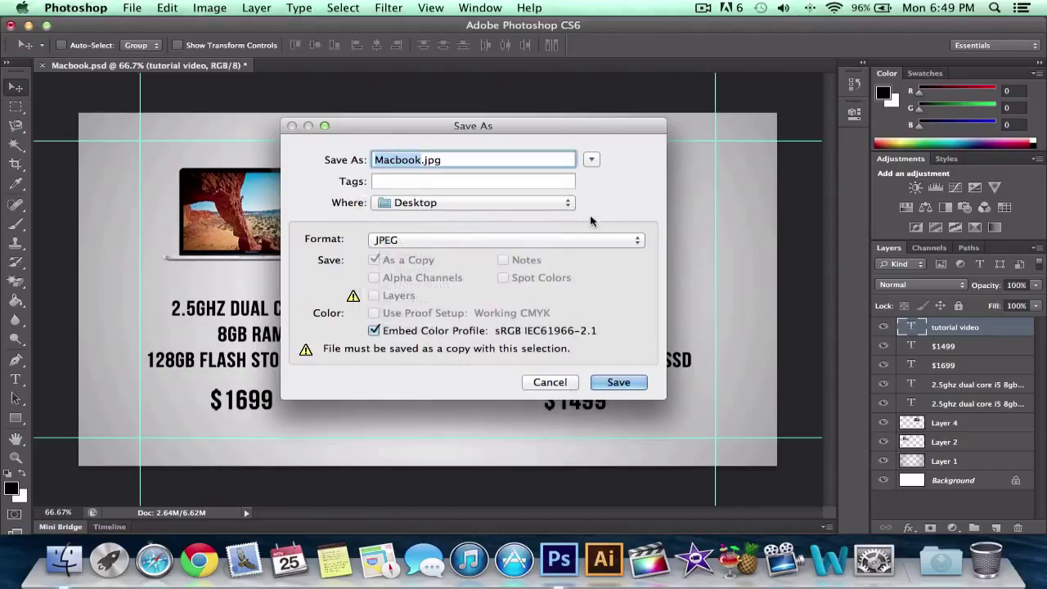
{"action": "left_click", "coordinate": [429, 240]}
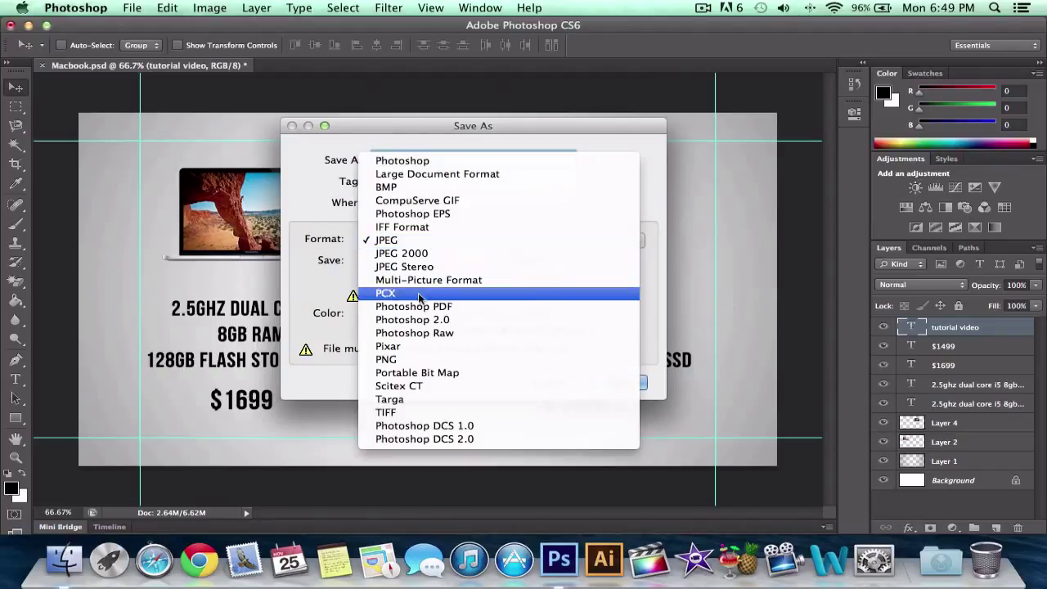
{"action": "left_click", "coordinate": [332, 194]}
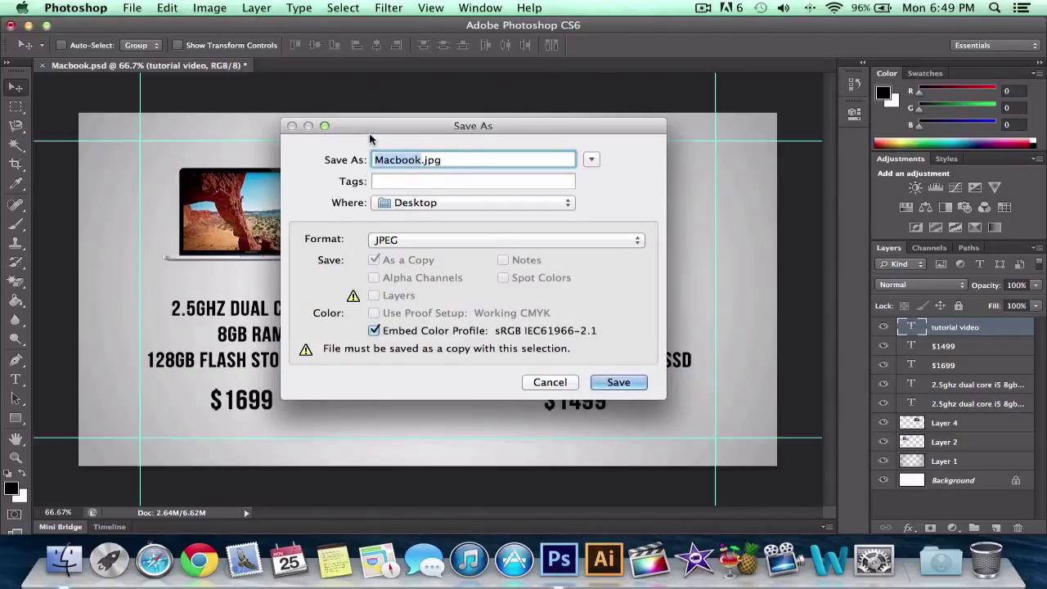
Dismiss the Save As dialog to return to the Macbook canvas with its TUTORIAL VIDEO text.
{"action": "left_click", "coordinate": [549, 382]}
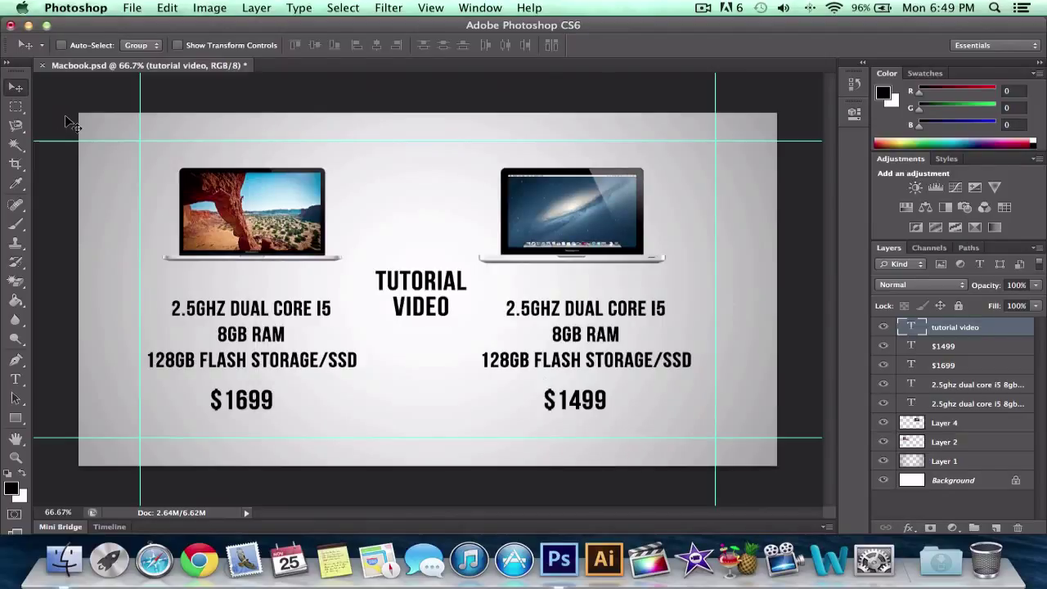